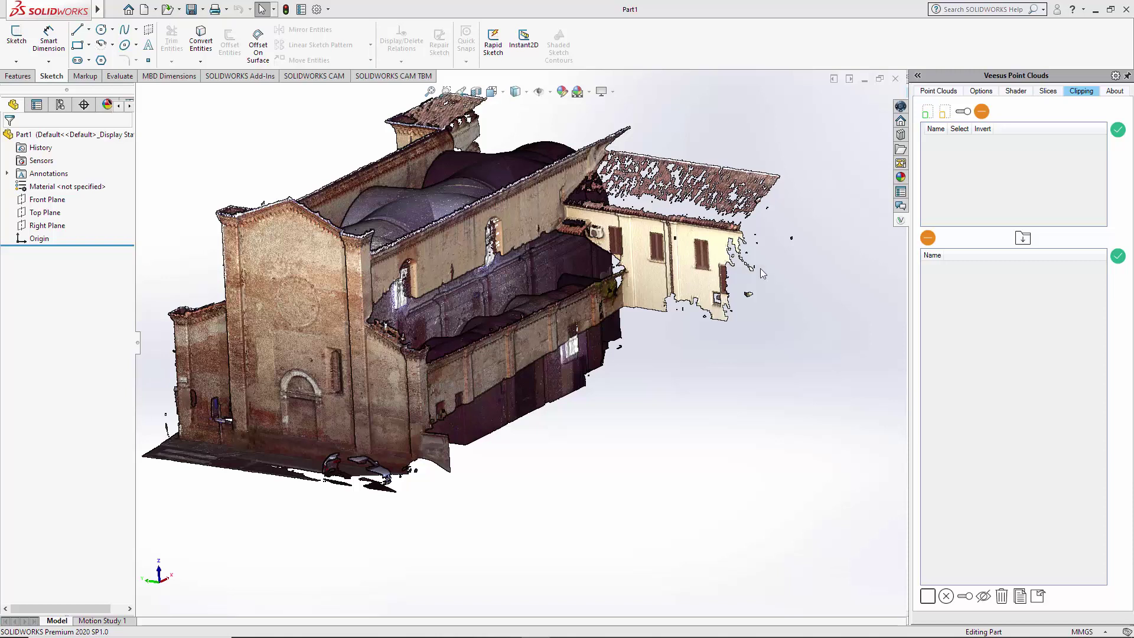
# - Select the outer part of the side wing's roof and wall with a polygon selection clip
pyautogui.click(936, 94)
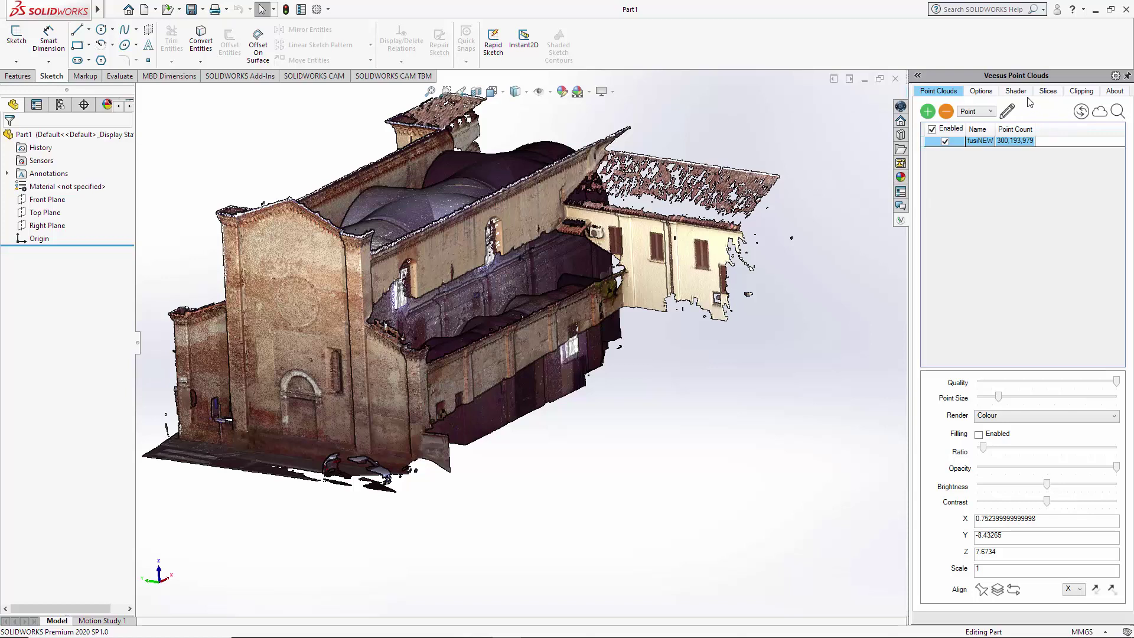
pyautogui.click(1074, 94)
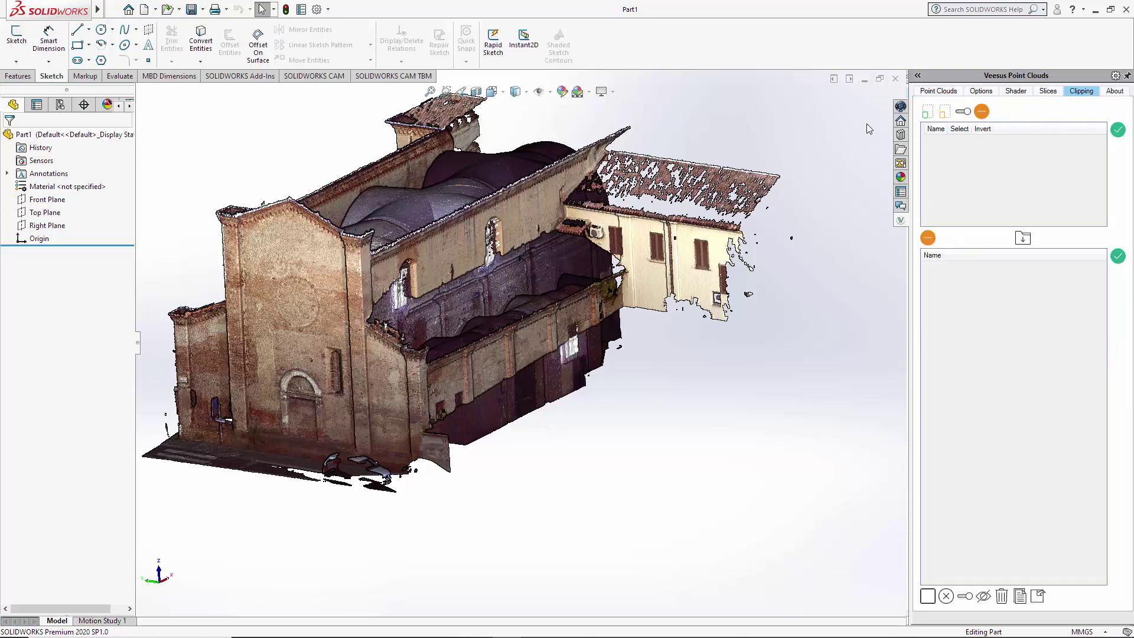
pyautogui.click(928, 113)
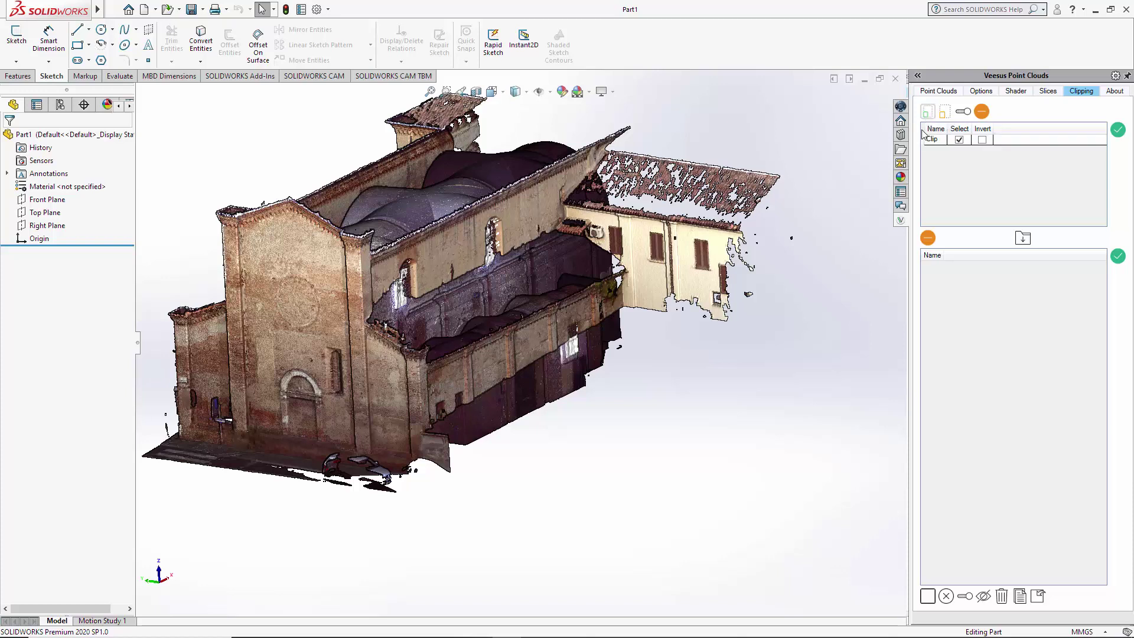
pyautogui.click(691, 138)
pyautogui.click(643, 211)
pyautogui.click(662, 393)
pyautogui.click(801, 371)
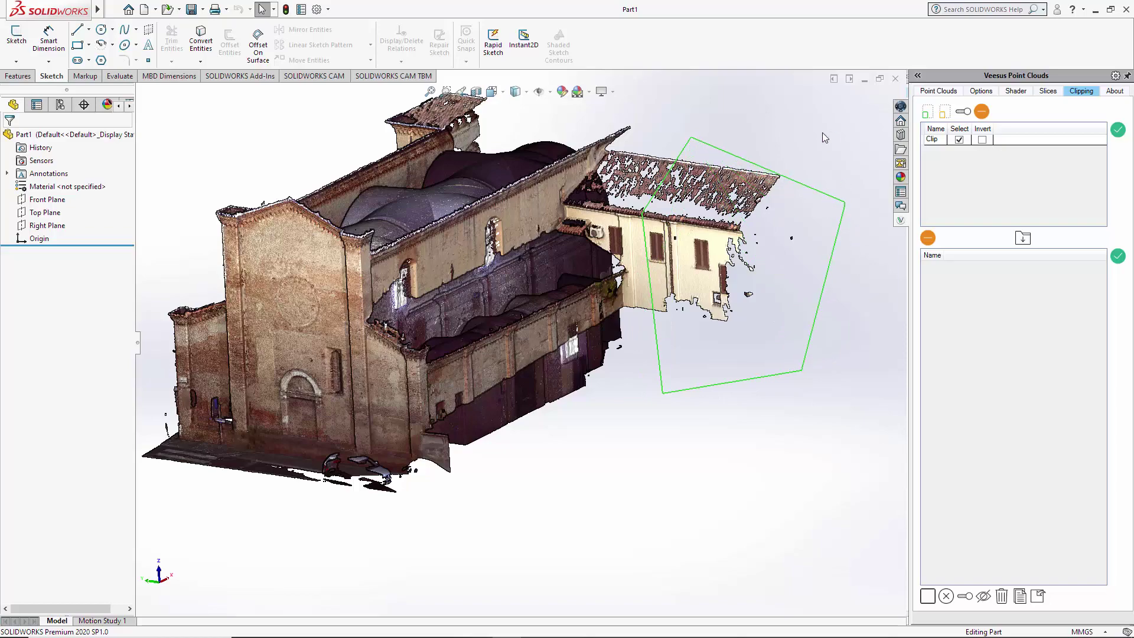
pyautogui.rightClick(757, 111)
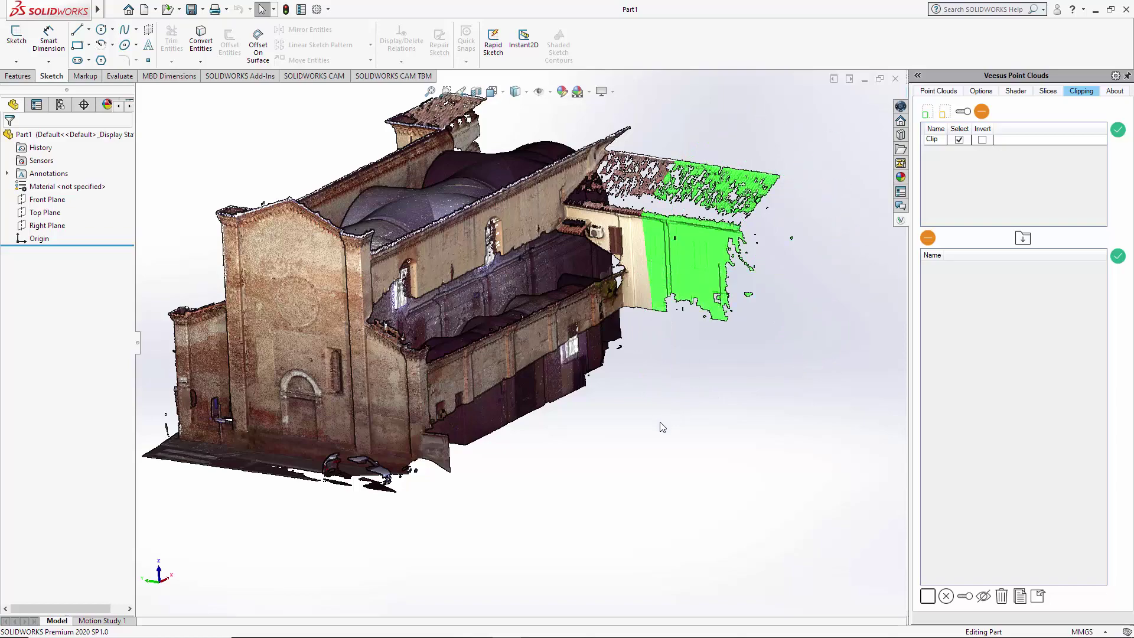
pyautogui.moveTo(663, 427)
pyautogui.mouseDown(button='middle')
pyautogui.moveTo(602, 428)
pyautogui.moveTo(677, 417)
pyautogui.moveTo(650, 413)
pyautogui.mouseUp(button='middle')
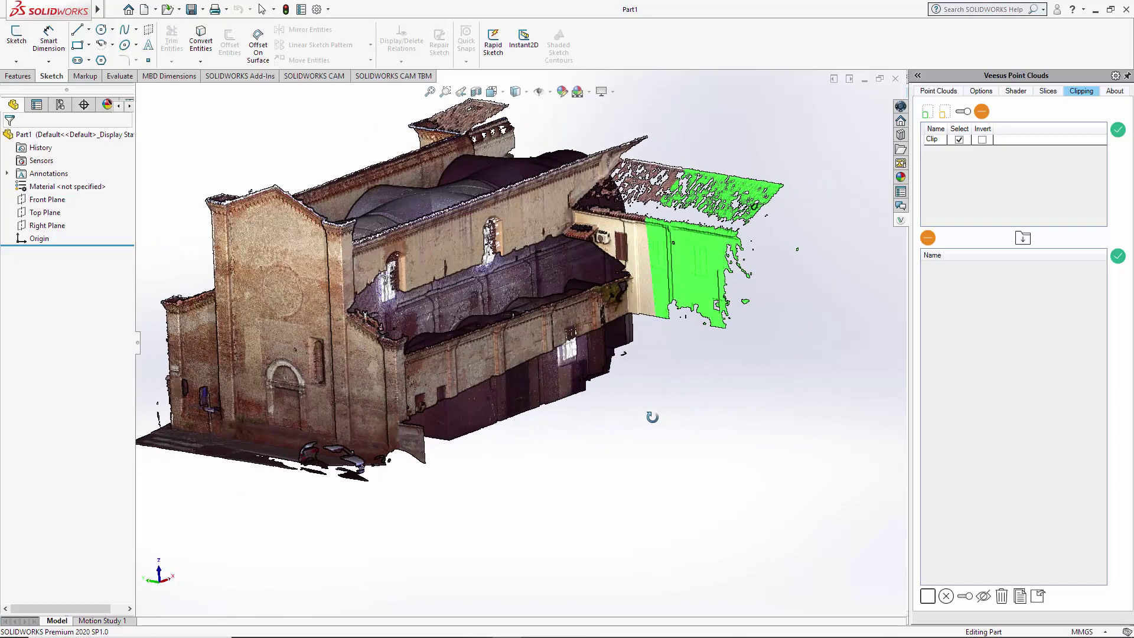
# - Check the wing selection by hiding and reshowing it, and delete the selected points from the cloud
pyautogui.click(984, 597)
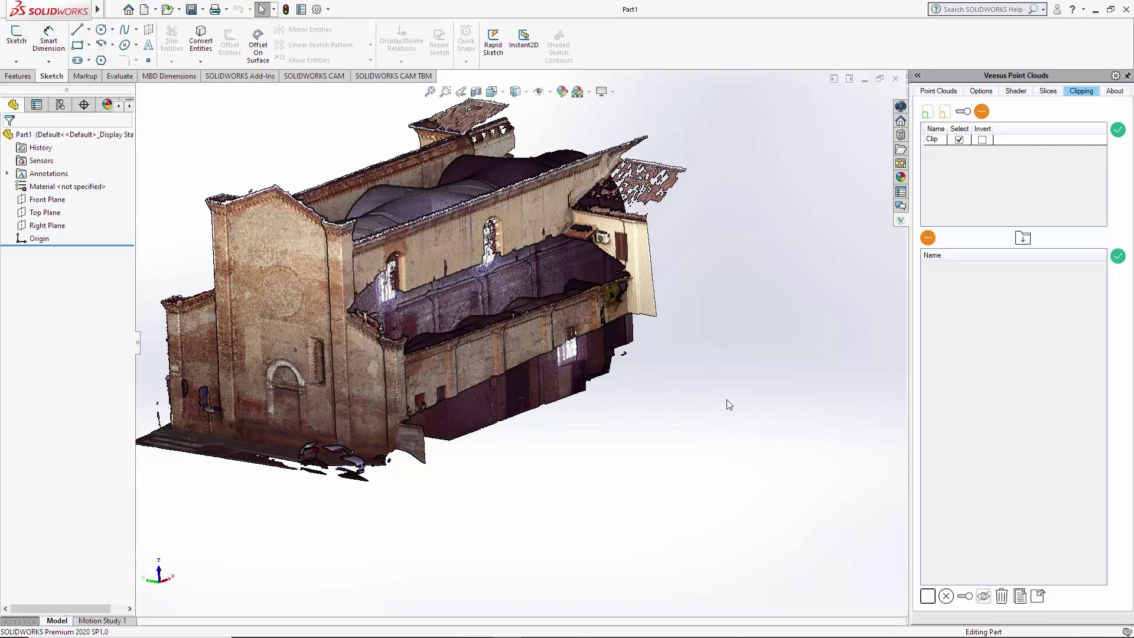
pyautogui.moveTo(726, 399)
pyautogui.mouseDown(button='middle')
pyautogui.moveTo(665, 399)
pyautogui.moveTo(739, 394)
pyautogui.mouseUp(button='middle')
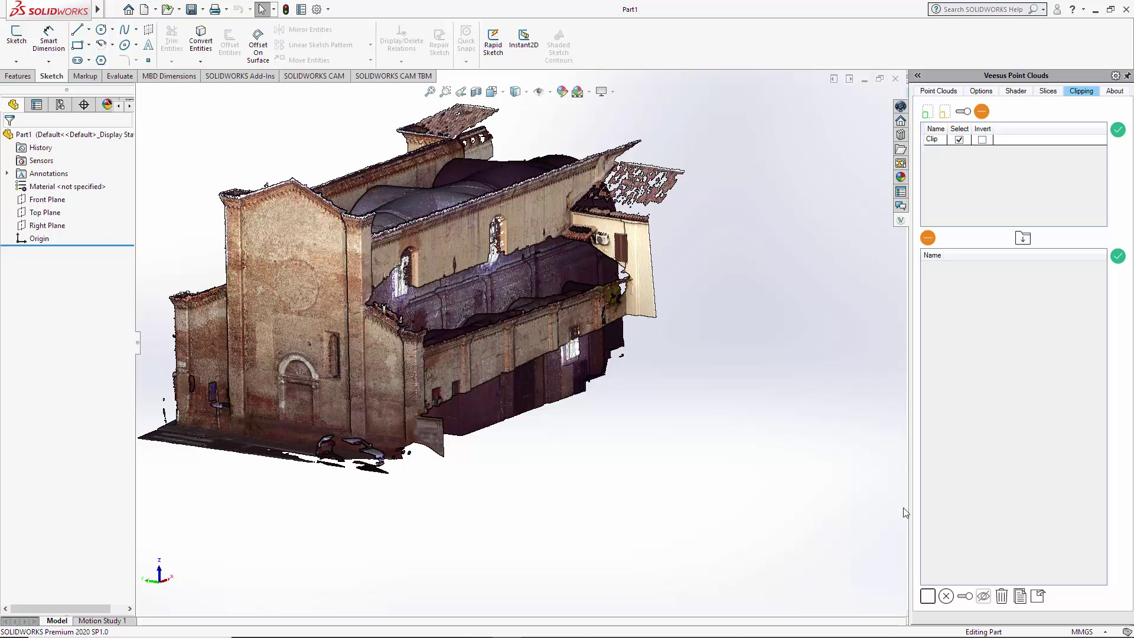
pyautogui.click(983, 596)
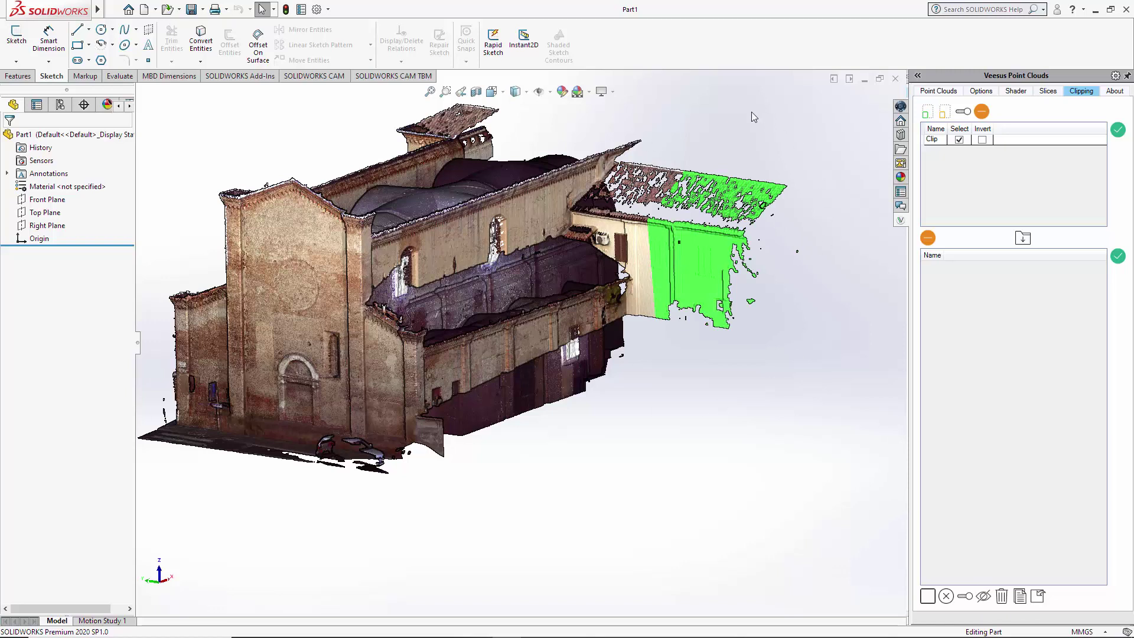
pyautogui.click(1003, 597)
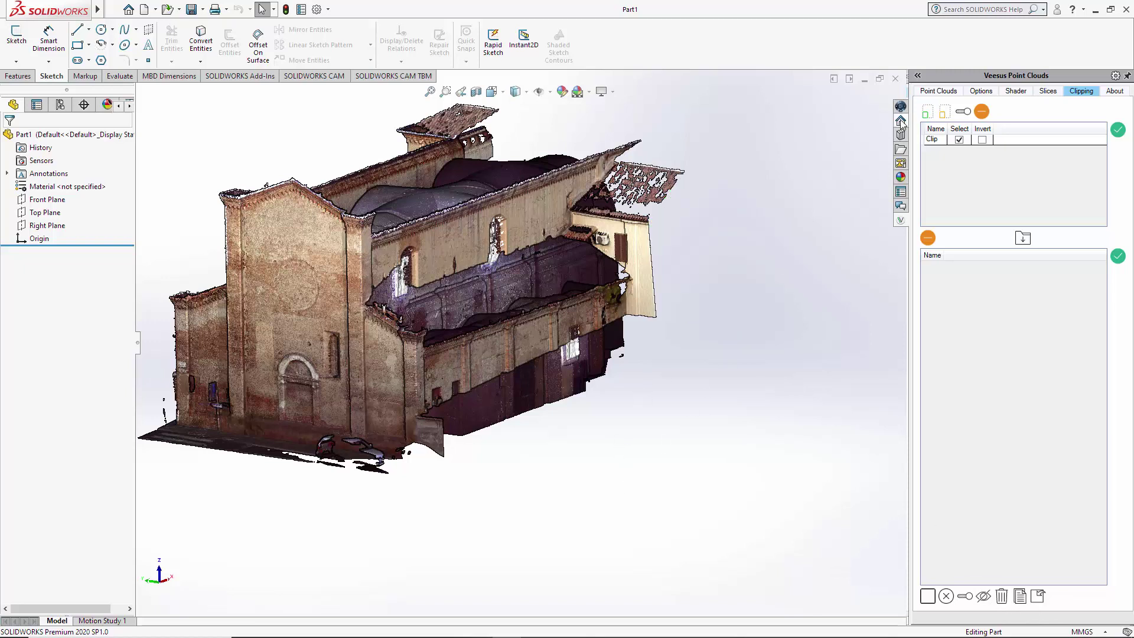
# - Remove the fusiNEW point cloud from the part and load fusiNEW.vpc again
pyautogui.click(939, 92)
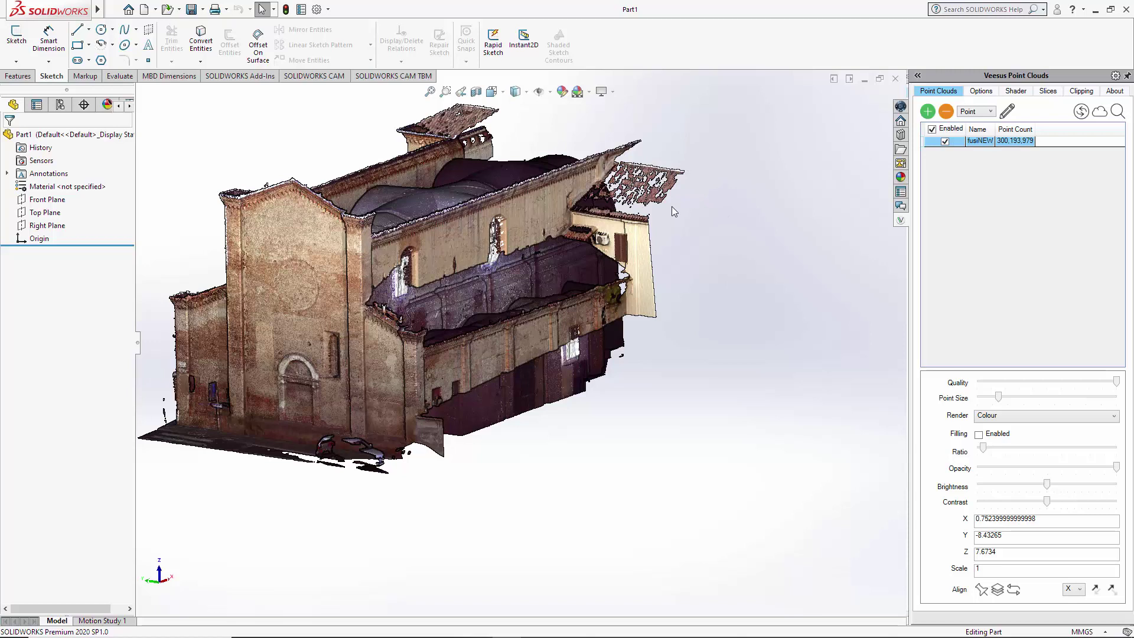
pyautogui.click(946, 111)
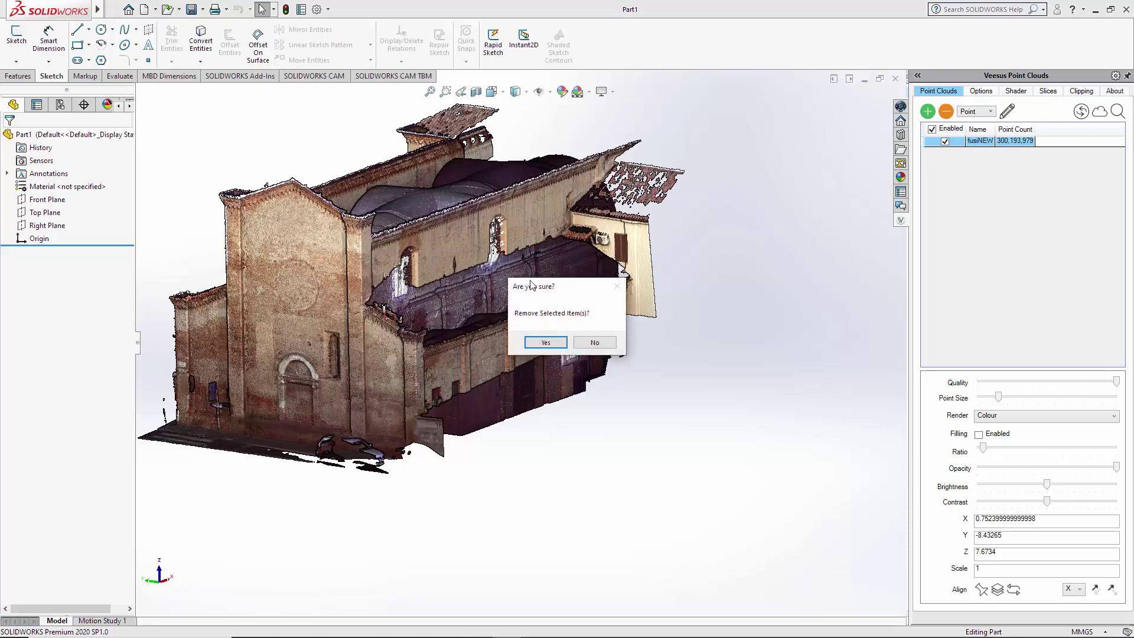
pyautogui.click(546, 342)
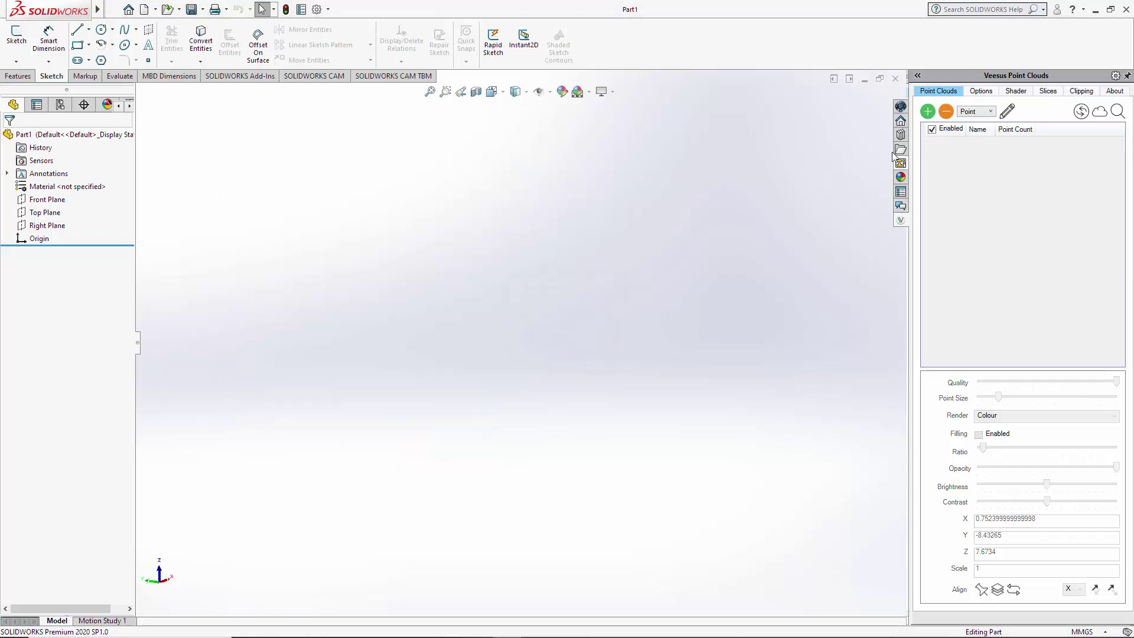
pyautogui.click(928, 111)
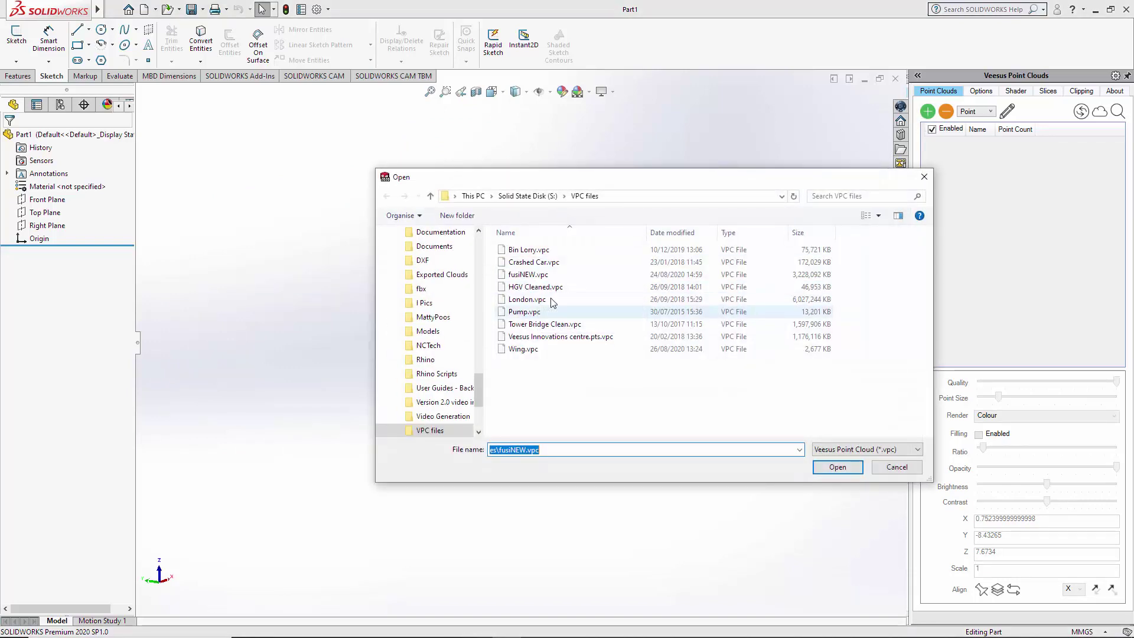
pyautogui.doubleClick(538, 276)
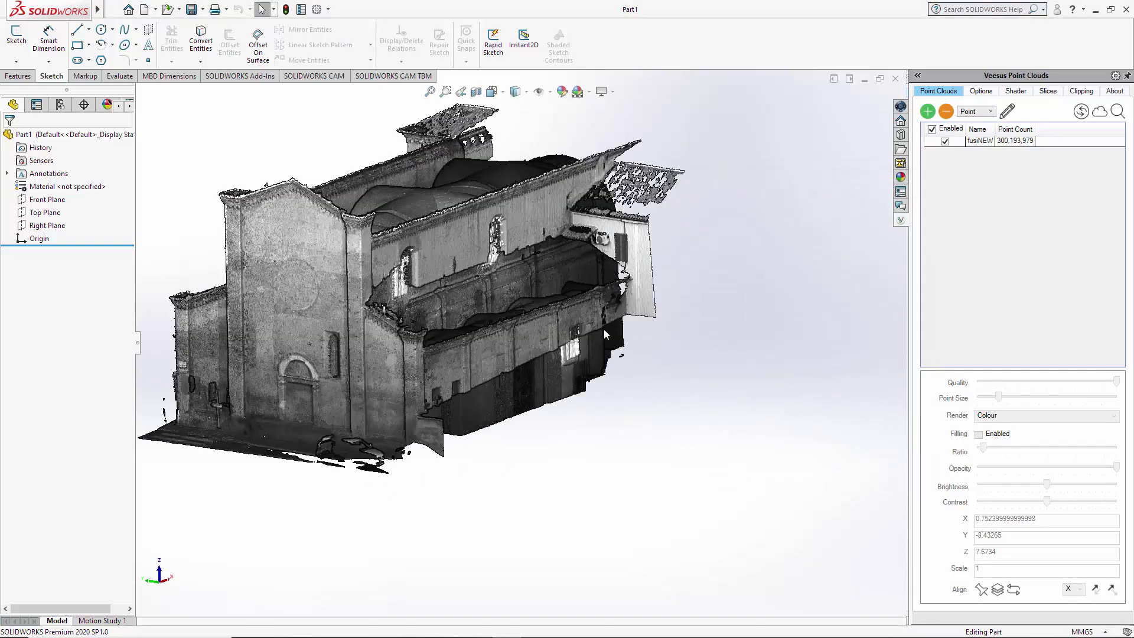
# - Set the fusiNEW cloud to Colour rendering at maximum quality and restore its deleted points
pyautogui.click(986, 147)
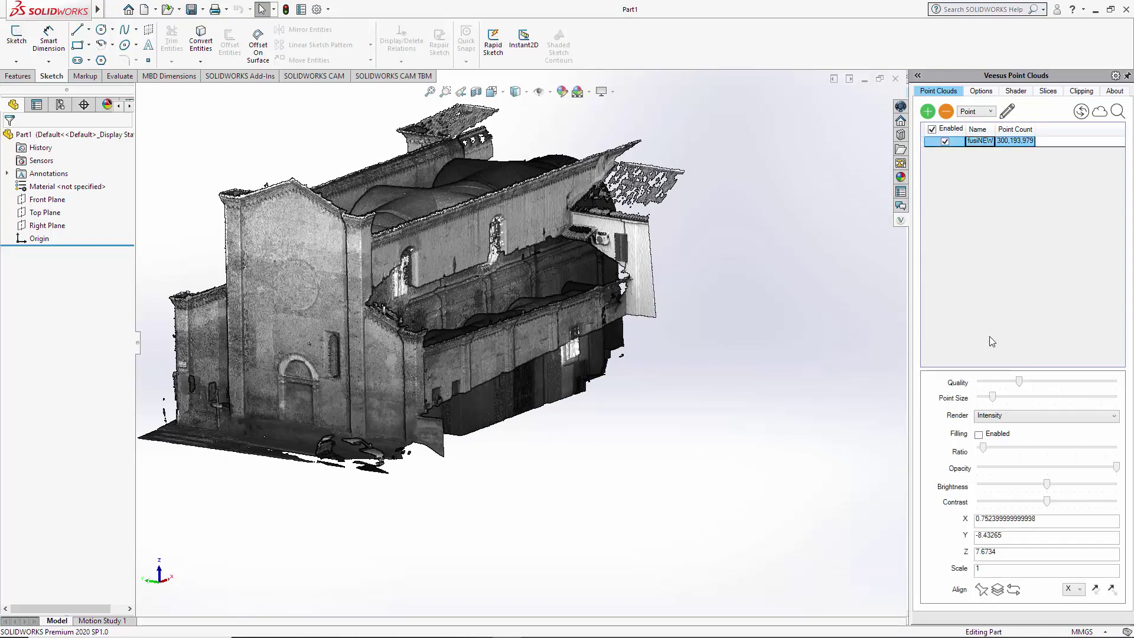
pyautogui.click(992, 419)
pyautogui.click(987, 439)
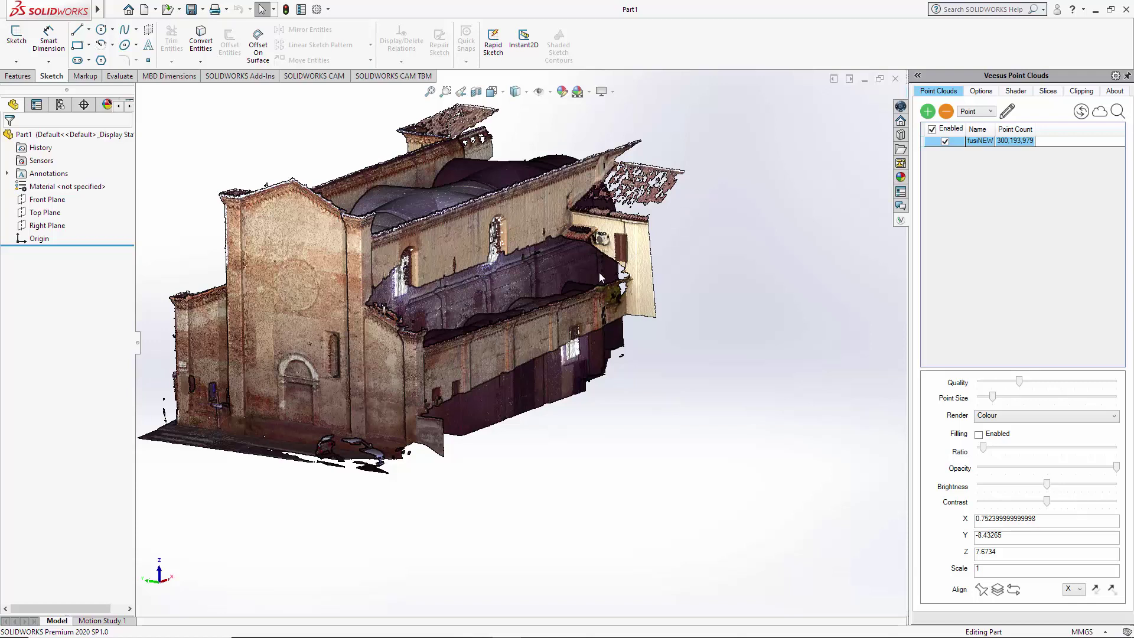
pyautogui.moveTo(1019, 382); pyautogui.dragTo(1117, 381)
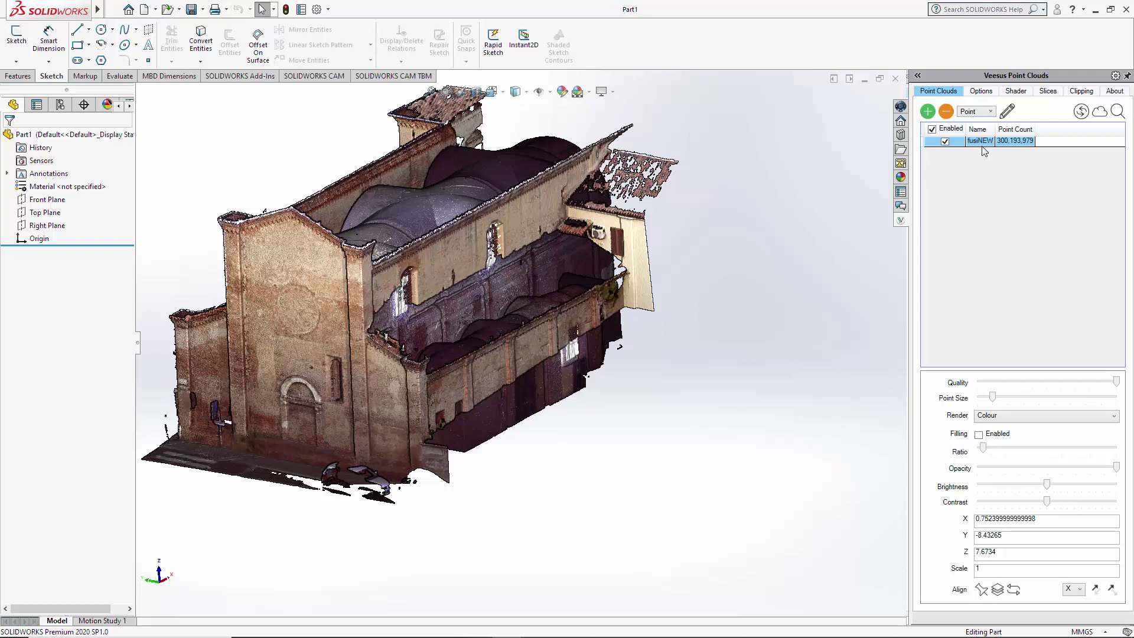
pyautogui.click(1081, 115)
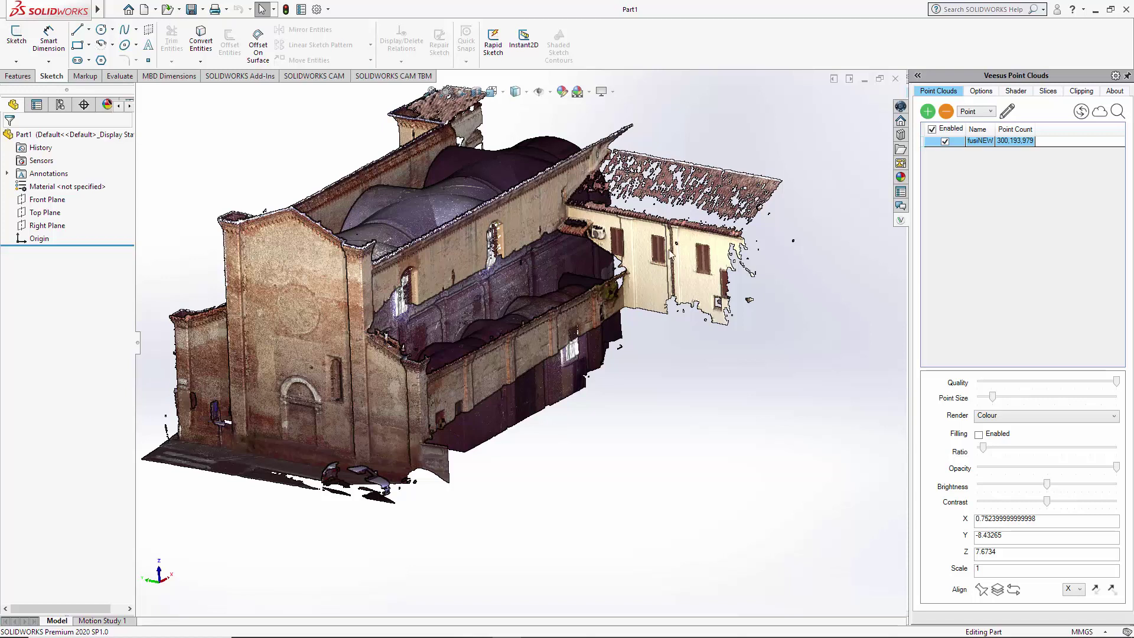
# - Add a selection clip around the outer corner strip of the front facade's lower side aisle
pyautogui.click(1073, 95)
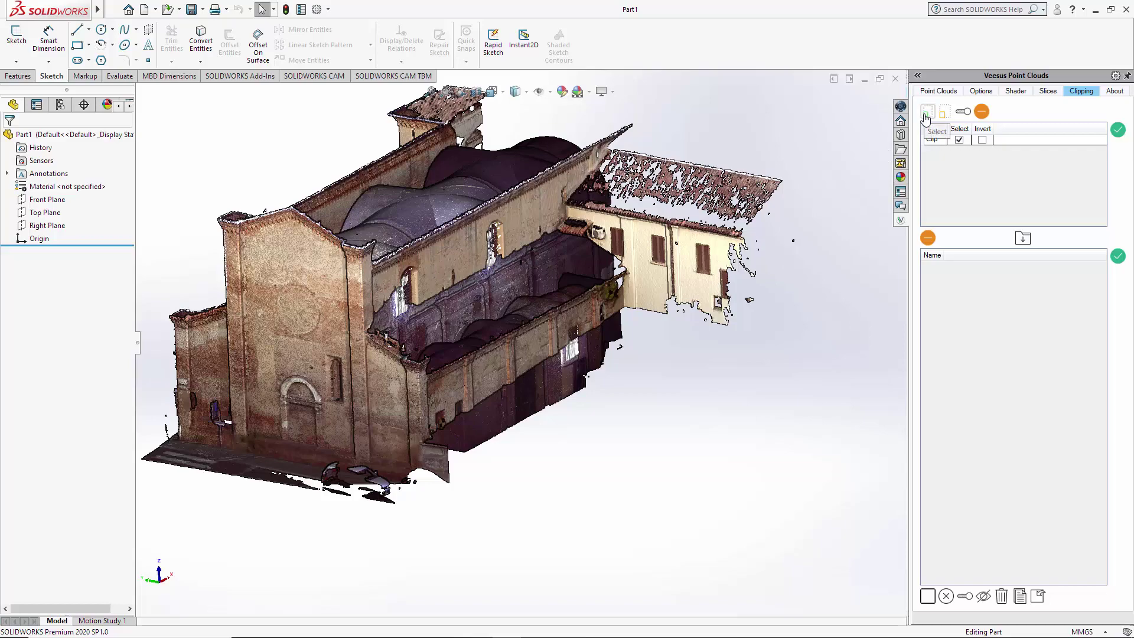
pyautogui.moveTo(510, 390); pyautogui.dragTo(565, 380, button='middle')
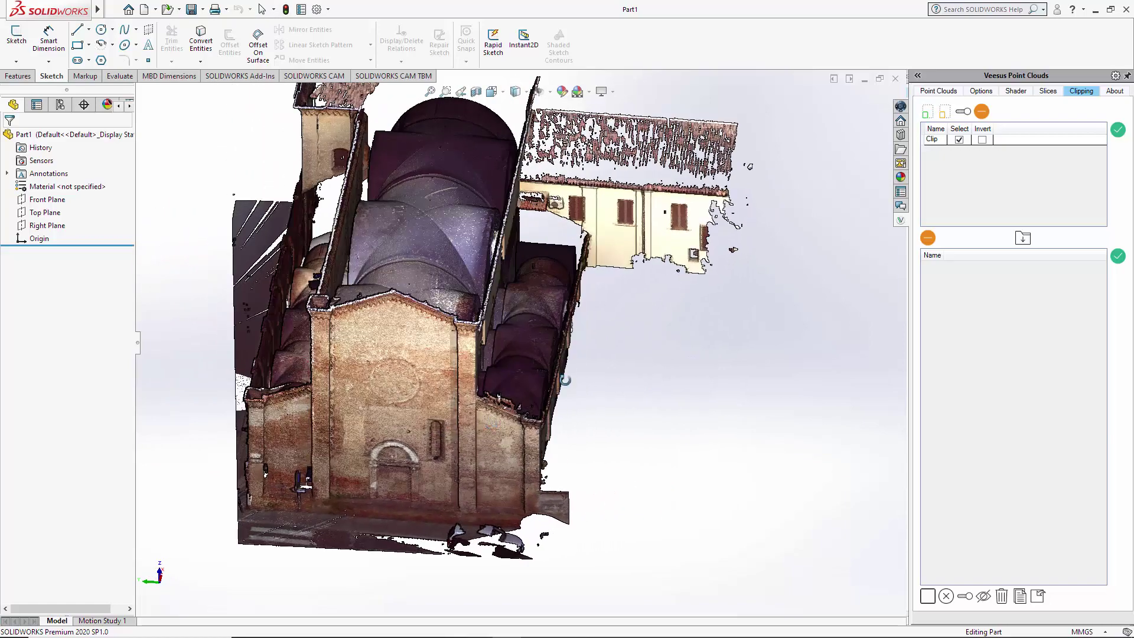
pyautogui.click(926, 112)
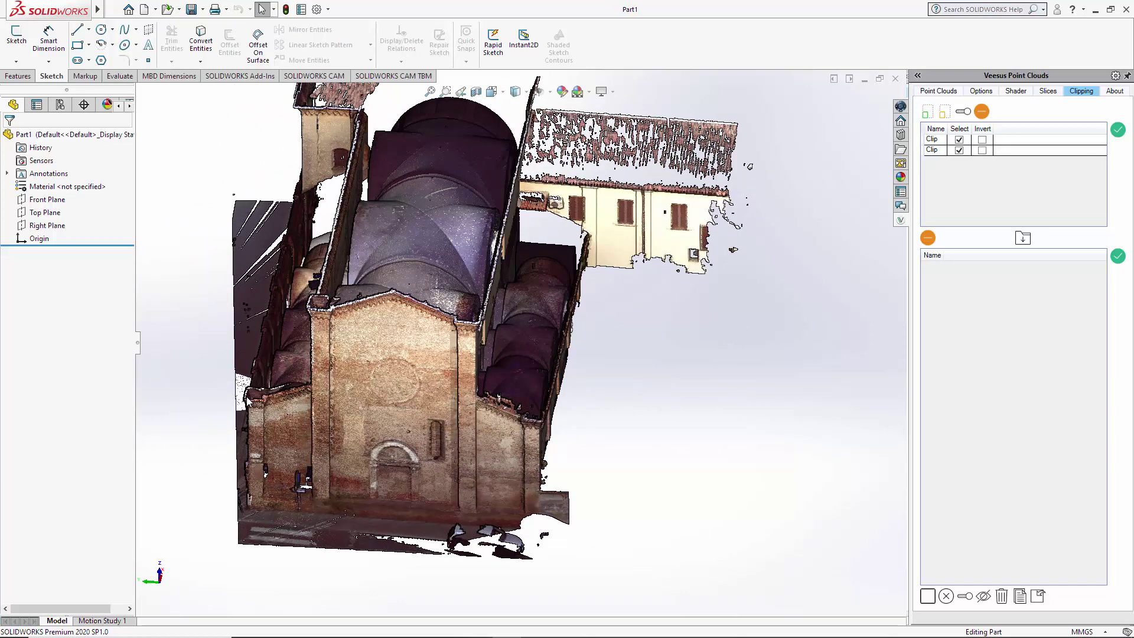
pyautogui.click(272, 507)
pyautogui.doubleClick(248, 502)
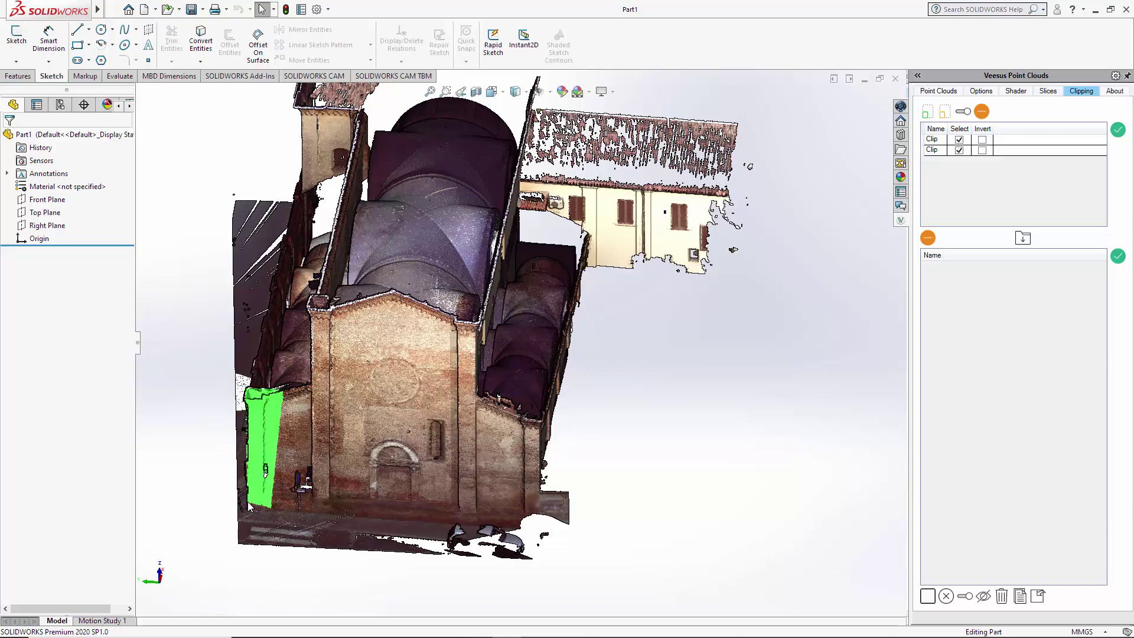
# - Deselect the long side wall points with a polygon deselection clip, keeping only the facade corner strip selected
pyautogui.moveTo(201, 437); pyautogui.dragTo(367, 417, button='middle')
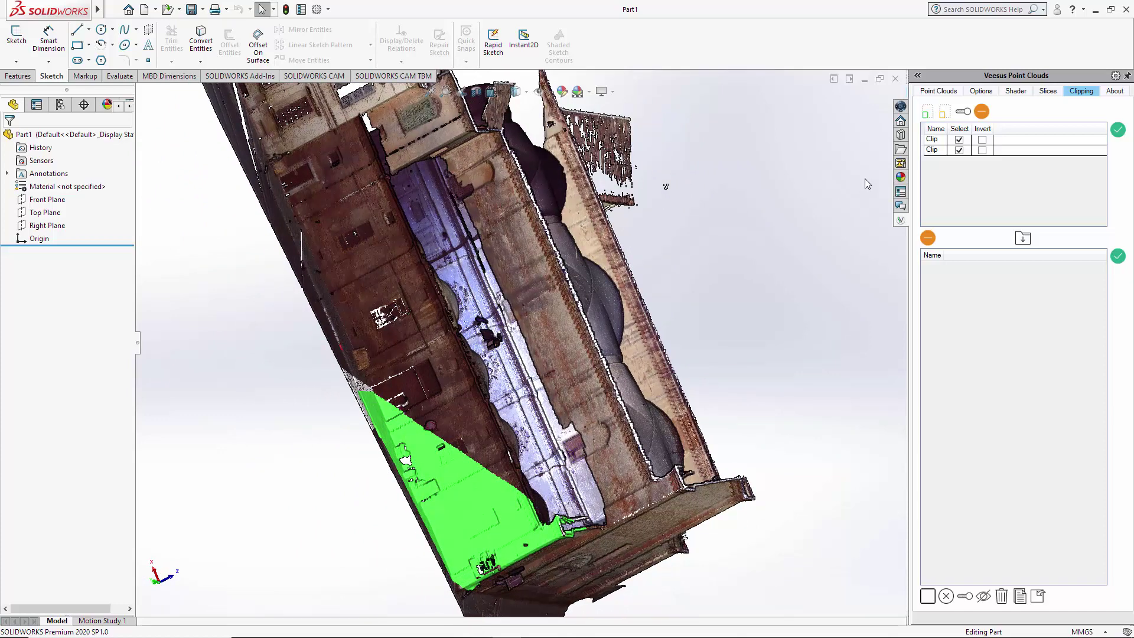
pyautogui.click(946, 112)
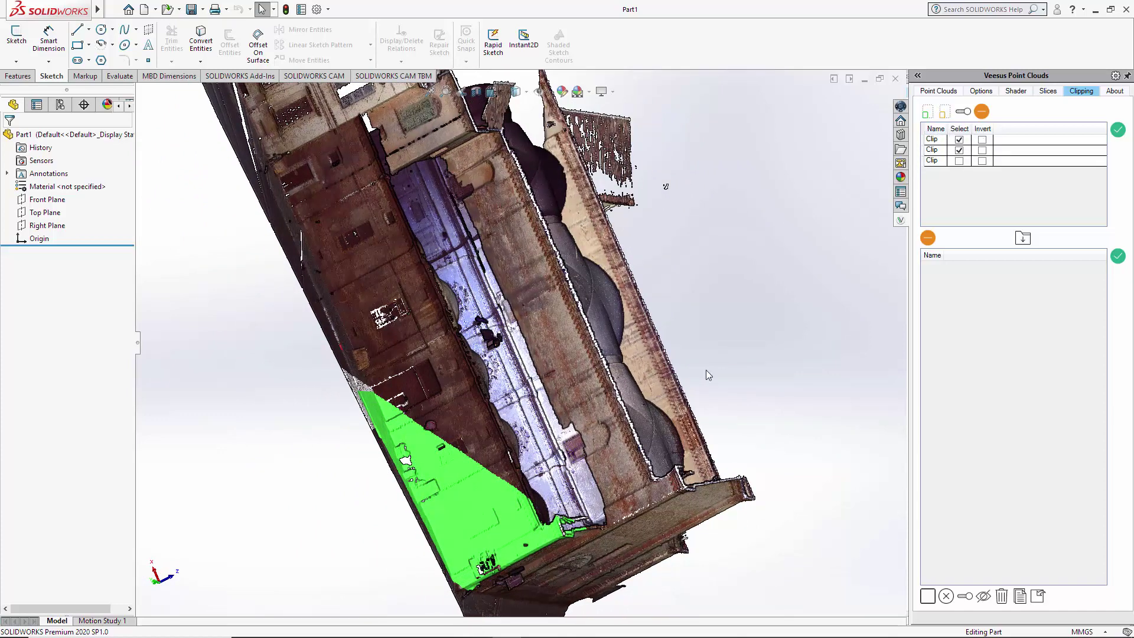
pyautogui.click(543, 517)
pyautogui.click(400, 594)
pyautogui.click(320, 395)
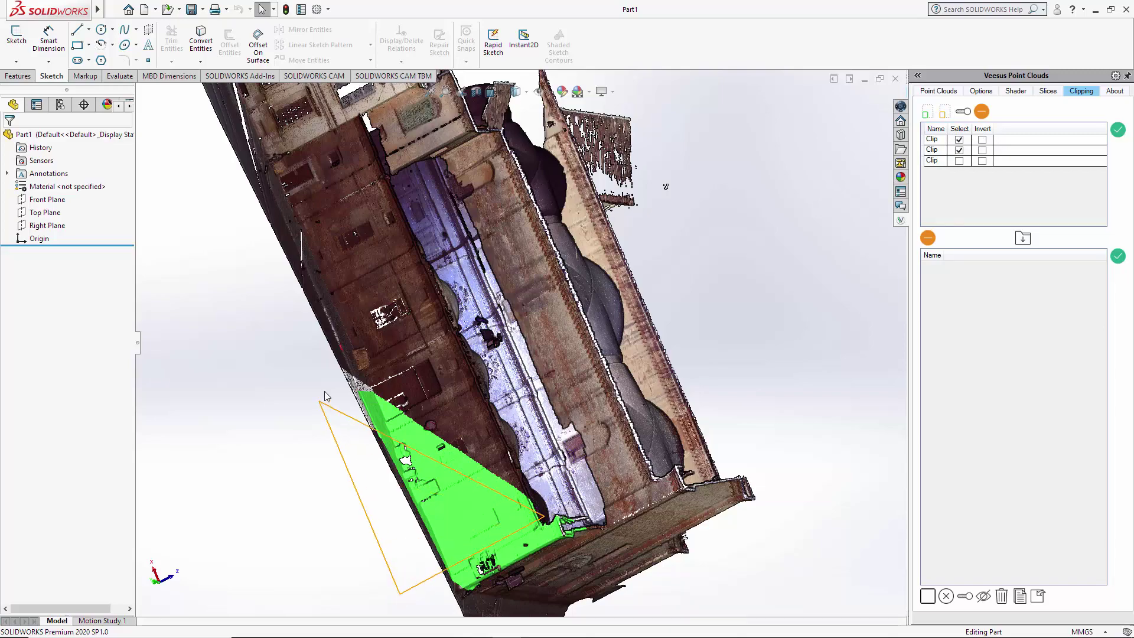
pyautogui.click(354, 331)
pyautogui.doubleClick(509, 396)
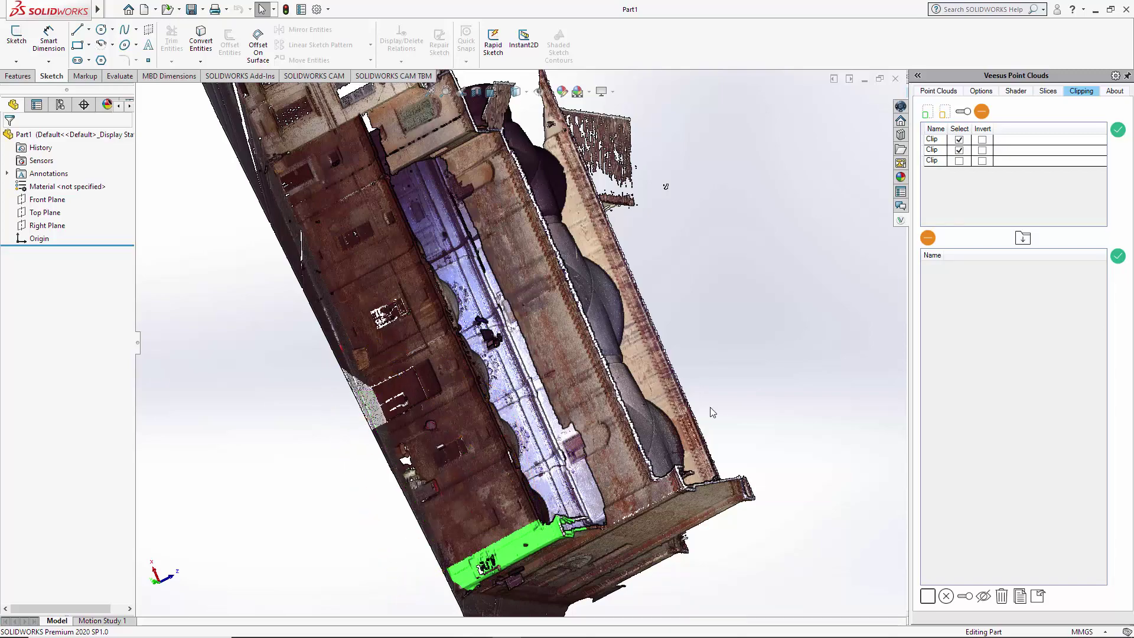
# - Check the facade corner selection by hiding its points and showing them again
pyautogui.moveTo(711, 407); pyautogui.dragTo(356, 438, button='middle')
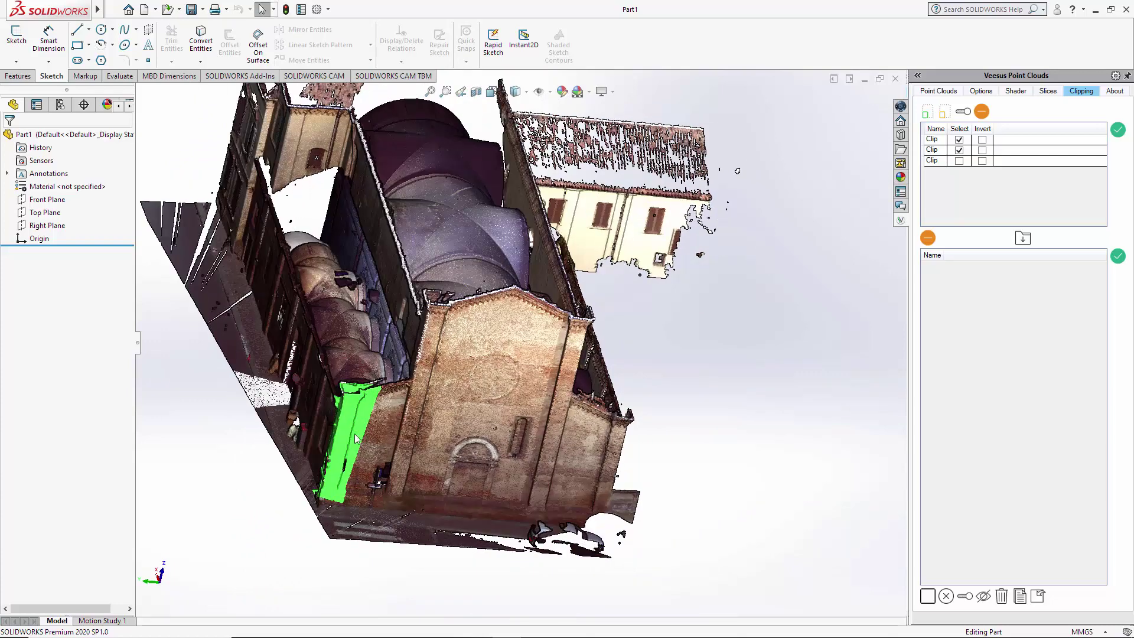
pyautogui.click(983, 597)
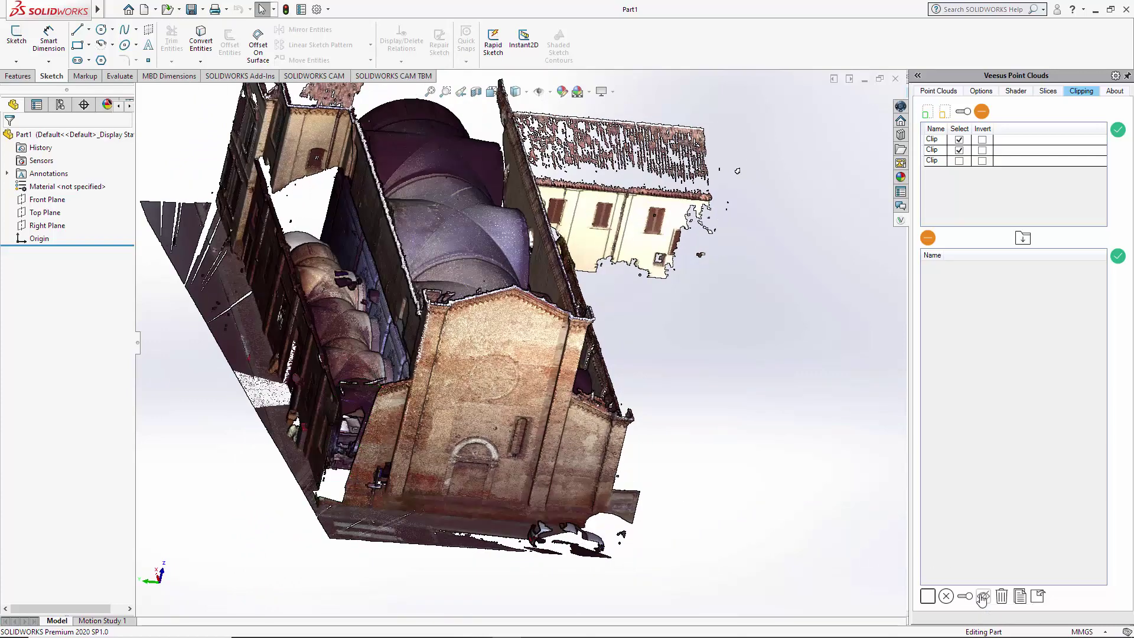
pyautogui.click(983, 597)
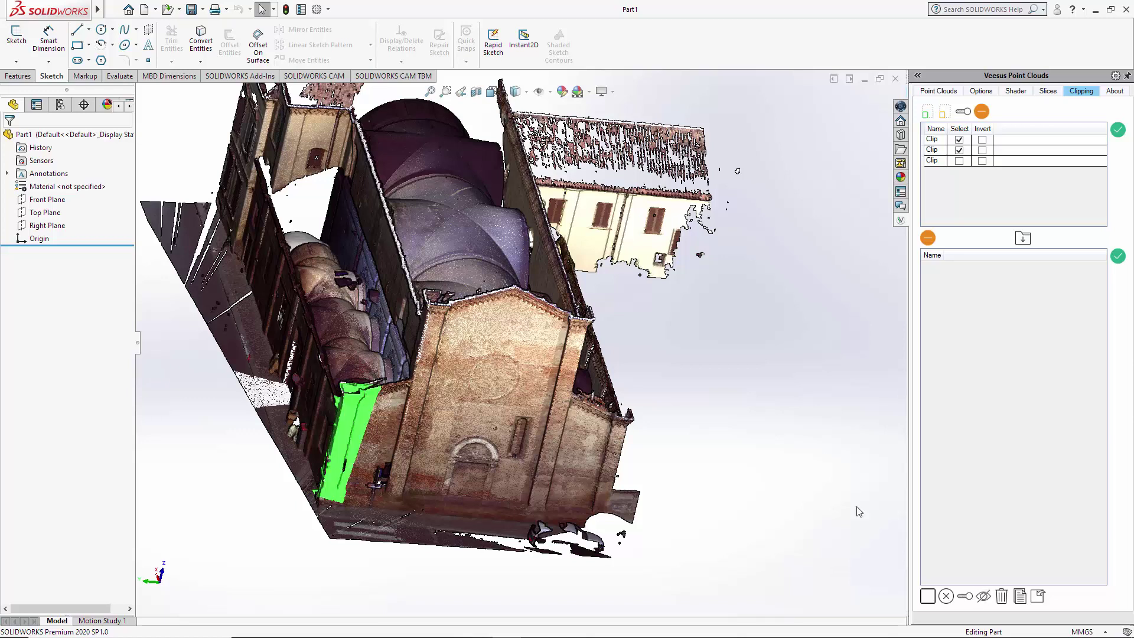
# - Export the selected corner points as a VPC file named C and display the list of loaded point clouds
pyautogui.click(1020, 597)
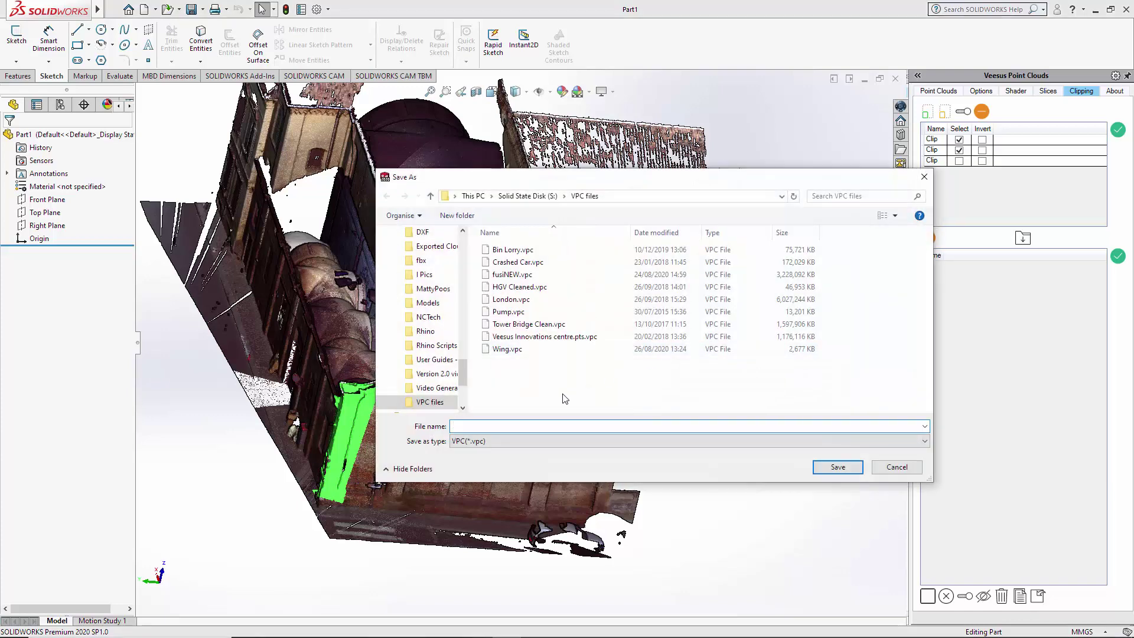
pyautogui.write('C')
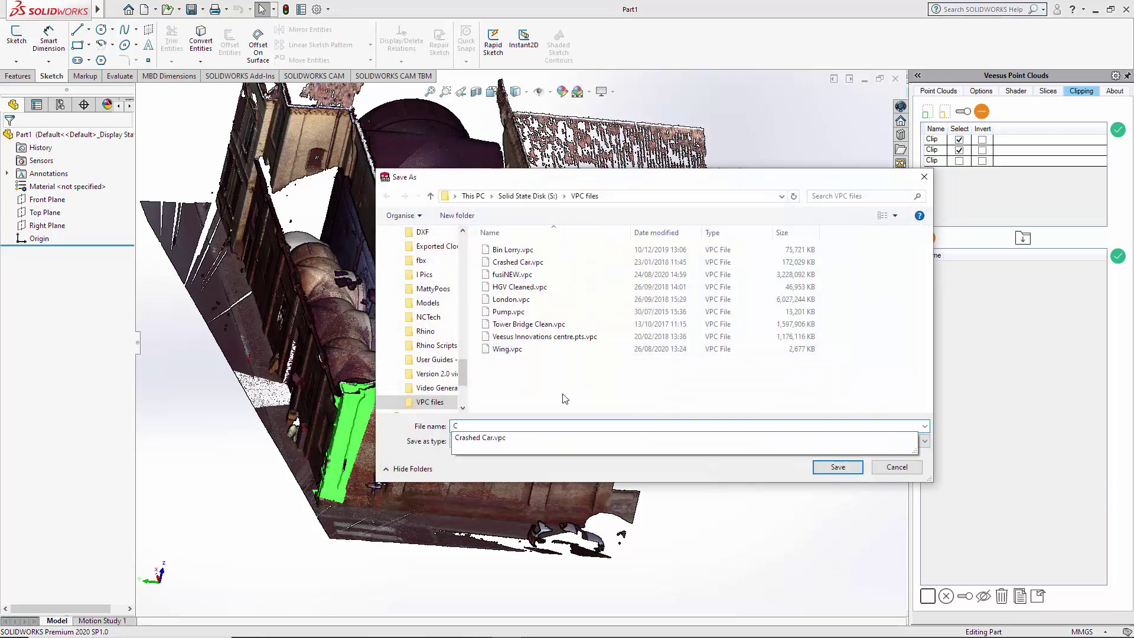
pyautogui.press('Down')
pyautogui.press('Return')
pyautogui.press('Return')
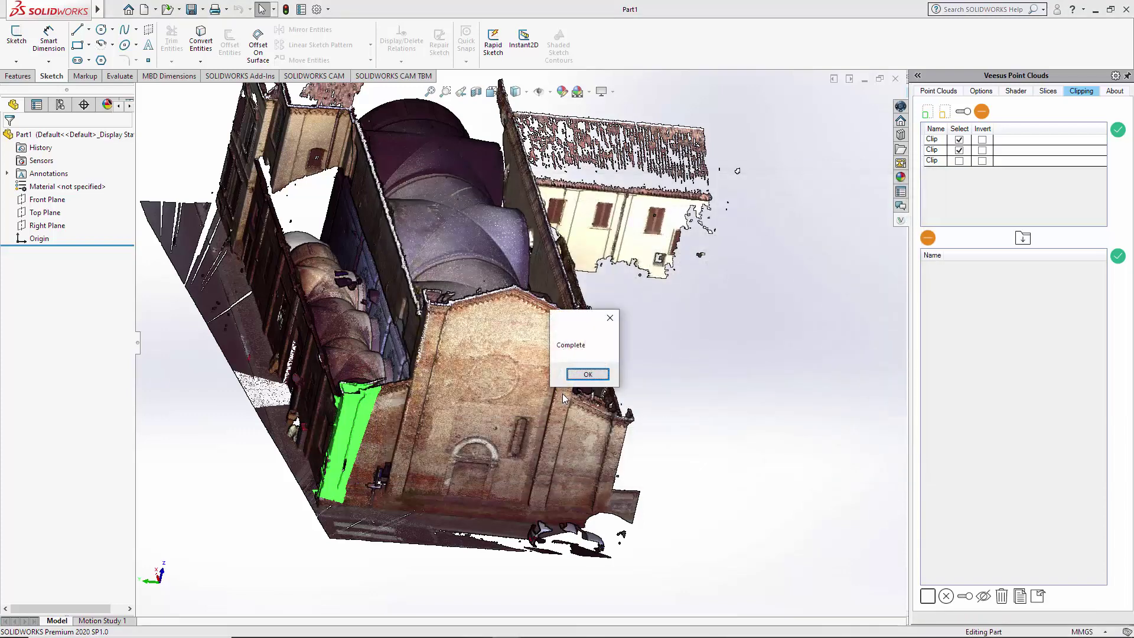
pyautogui.click(588, 374)
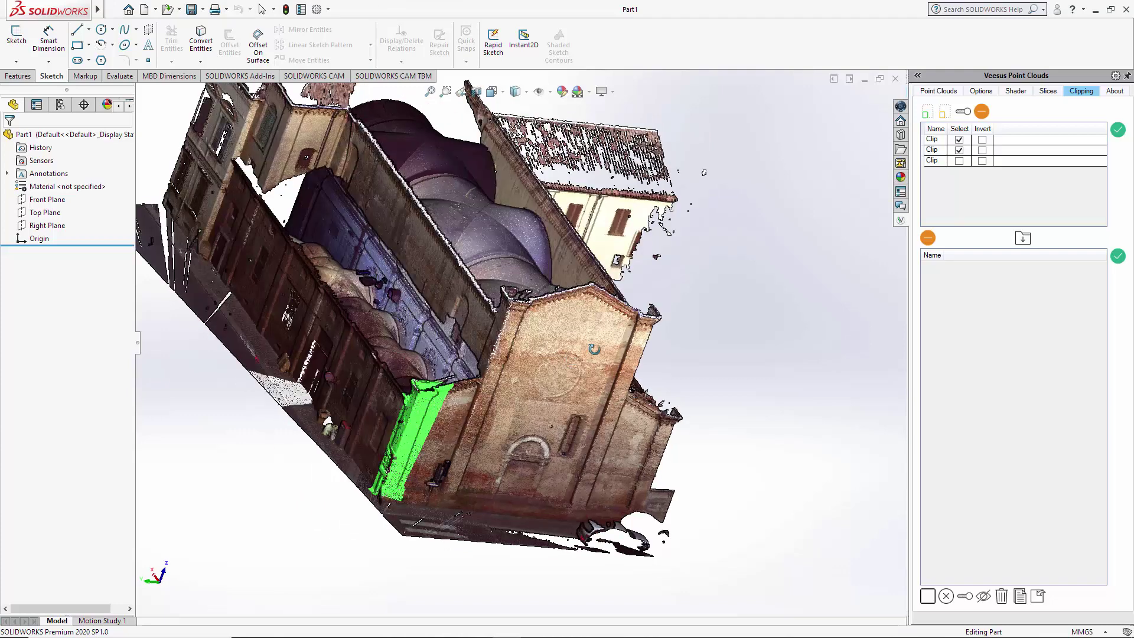
pyautogui.click(954, 91)
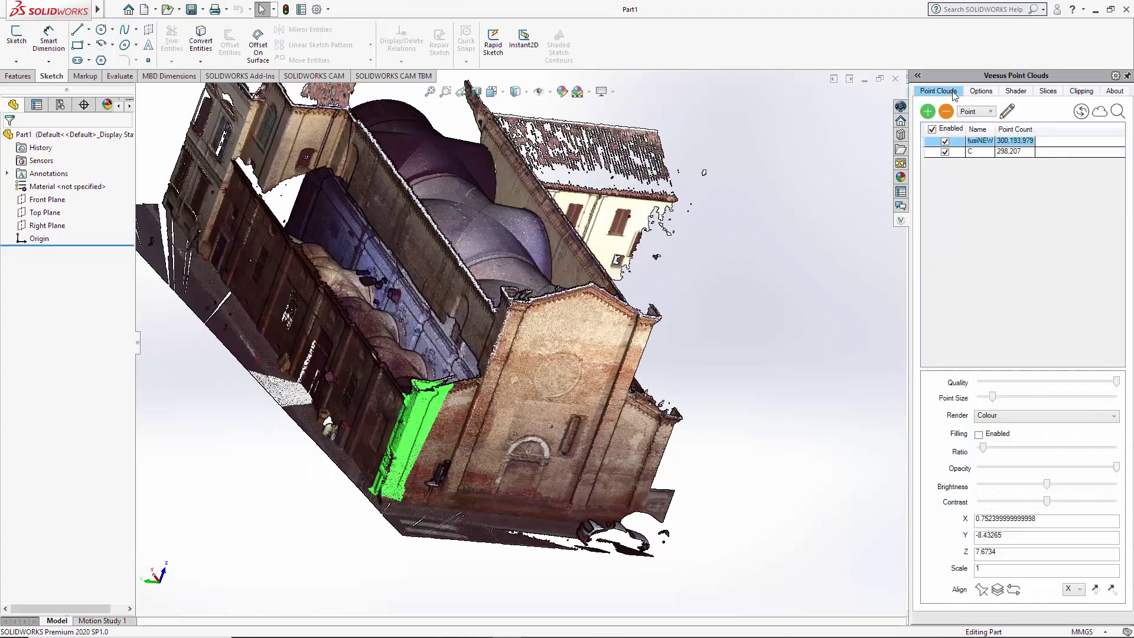
# - Inspect the exported cloud C on its own by disabling the fusiNEW cloud and enabling it again
pyautogui.click(945, 142)
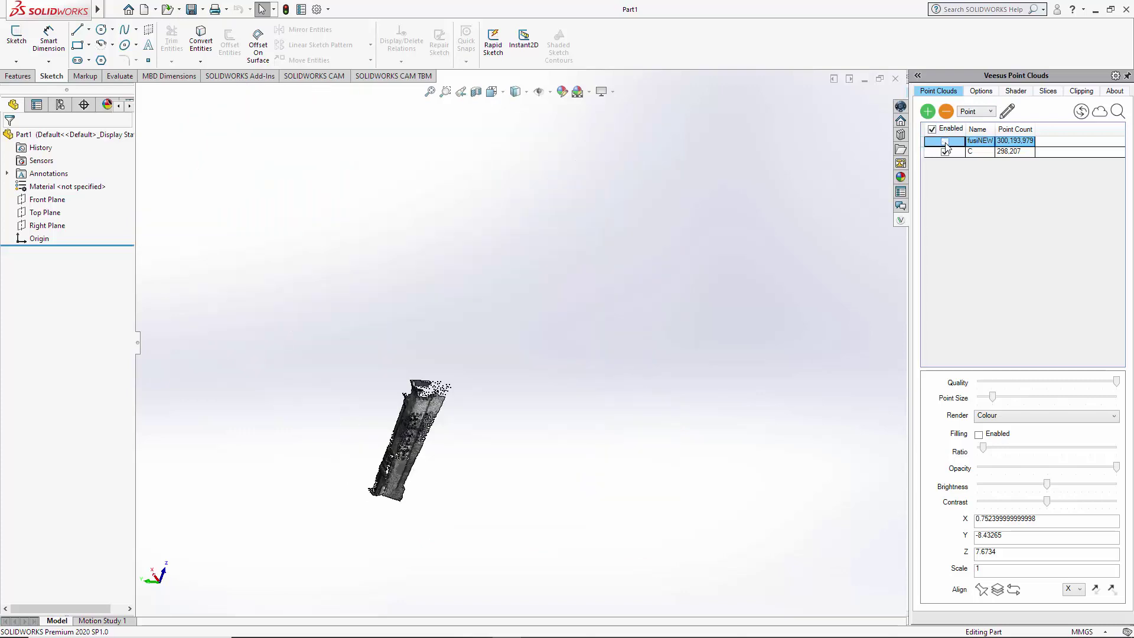
pyautogui.click(945, 143)
pyautogui.click(945, 143)
pyautogui.click(945, 142)
pyautogui.click(945, 142)
pyautogui.click(945, 142)
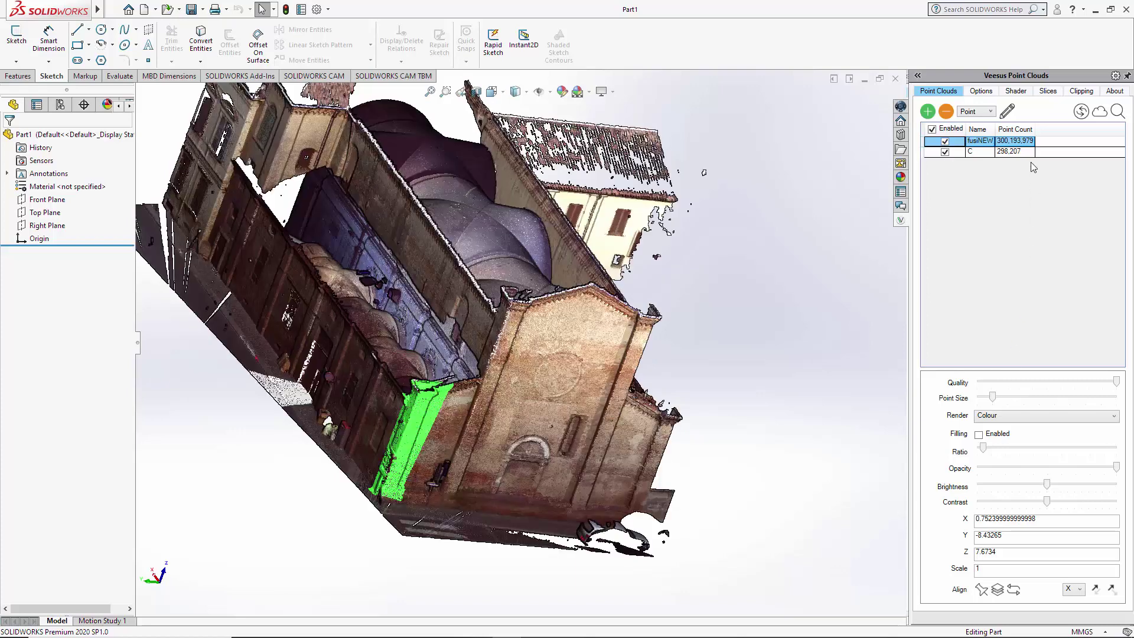
# - Clear the selection of the facade corner points and set the render mode of point cloud C to Colour
pyautogui.click(1081, 94)
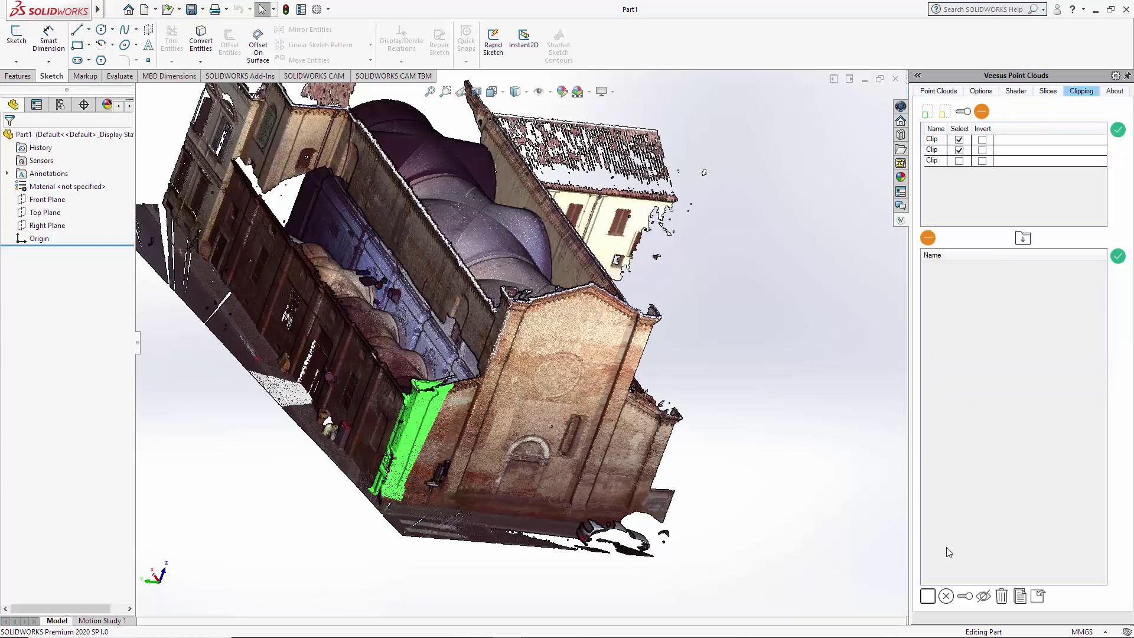
pyautogui.click(946, 595)
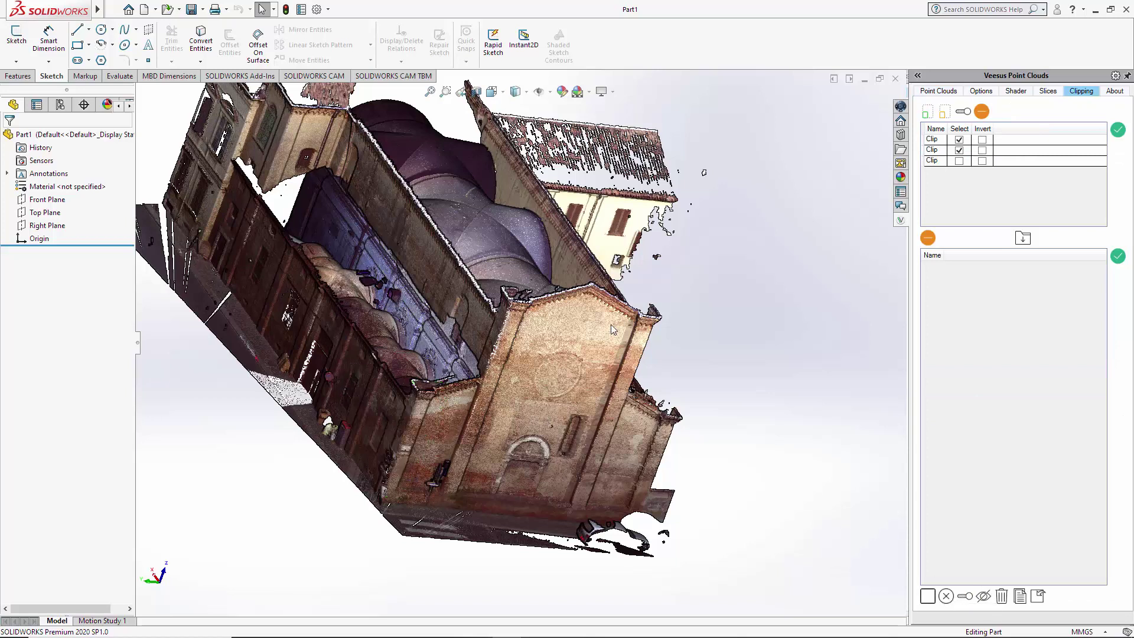
pyautogui.click(937, 91)
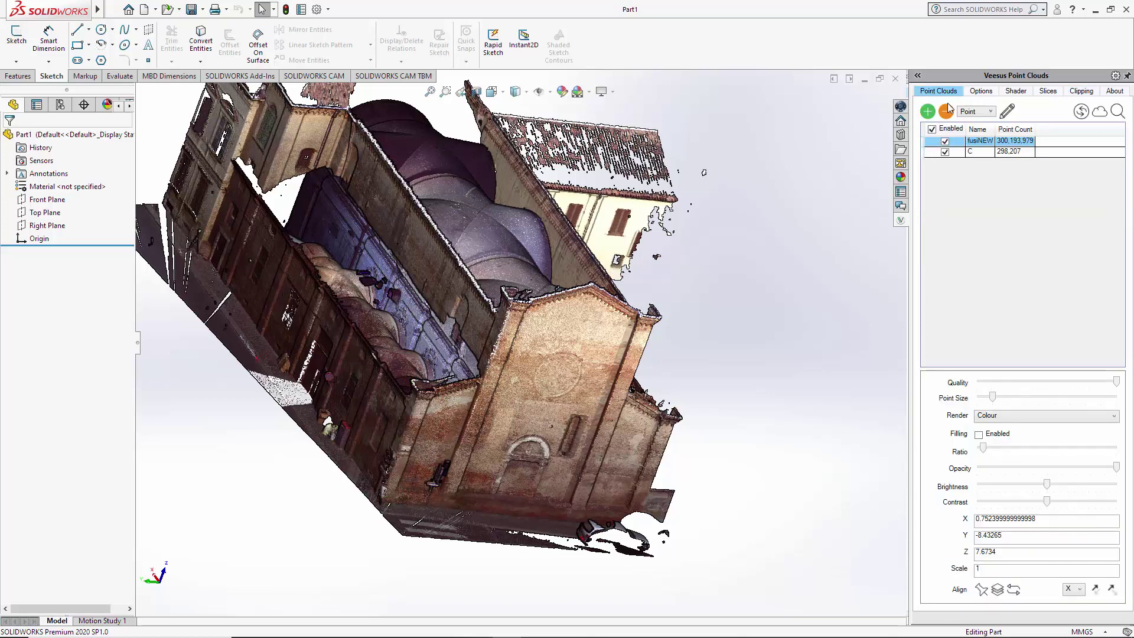
pyautogui.click(978, 152)
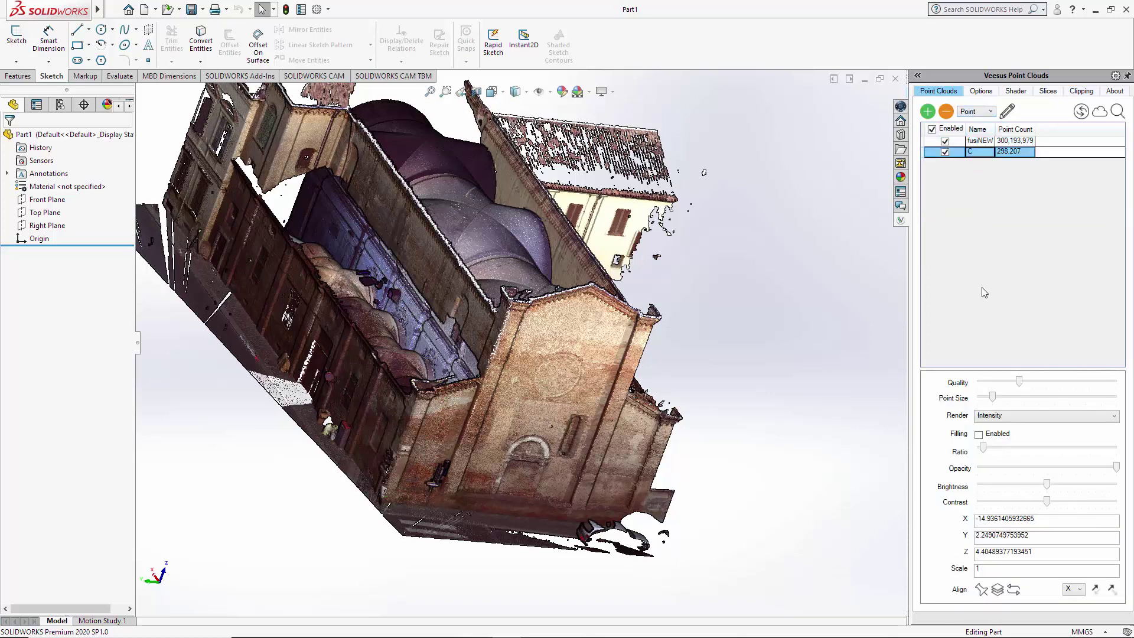
pyautogui.click(1011, 414)
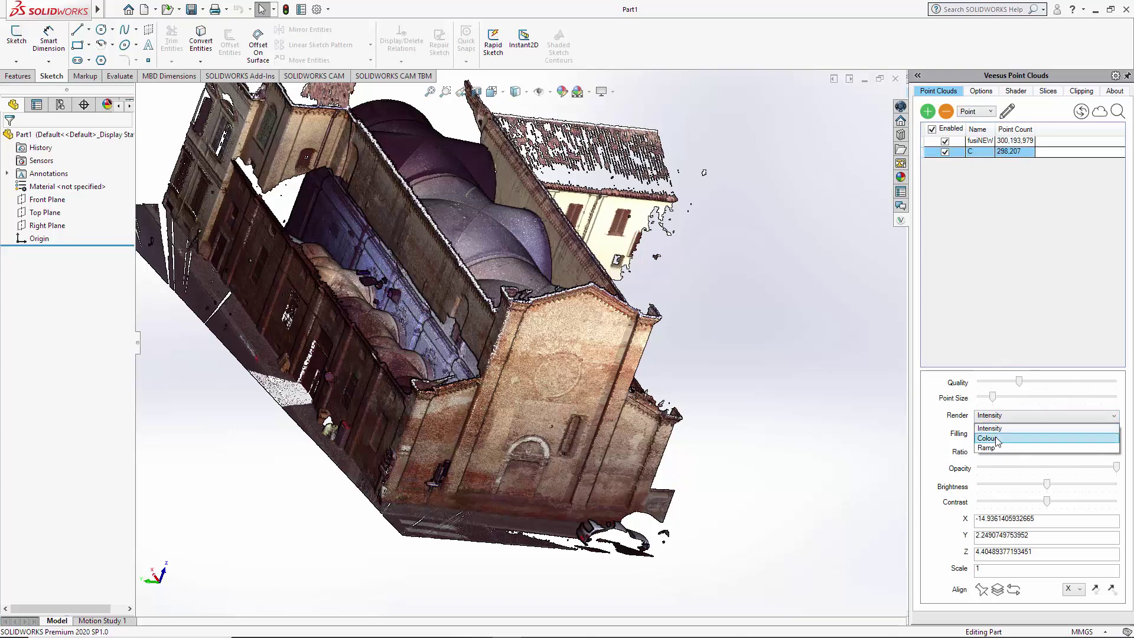
pyautogui.click(999, 439)
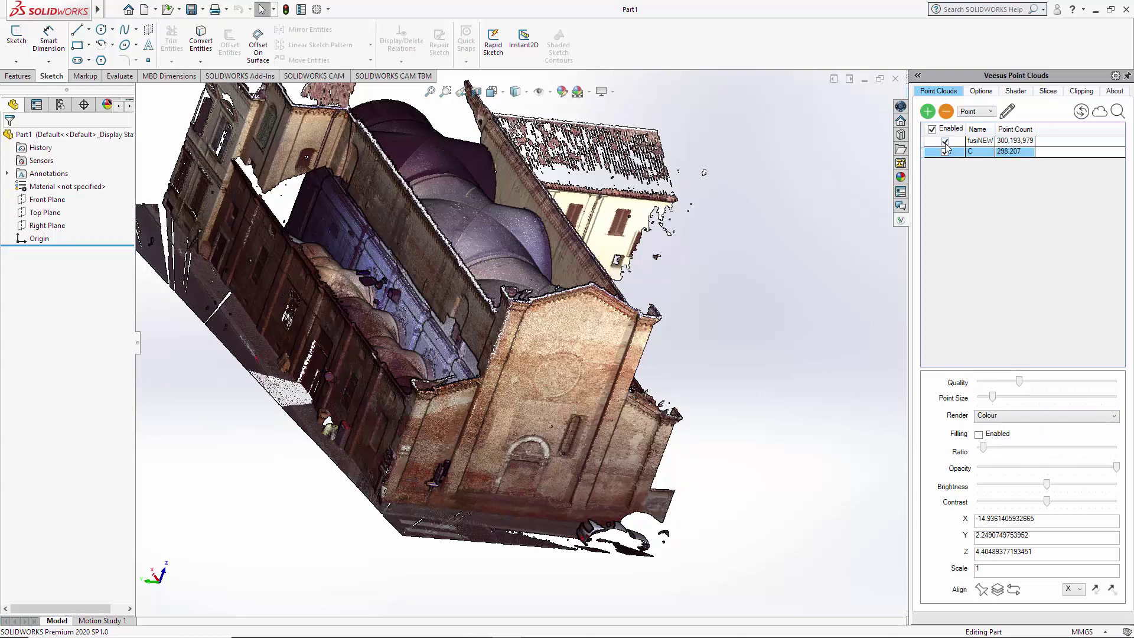
# - Check cloud C's colour rendering by disabling and re-enabling the fusiNEW cloud, and display the list of clips
pyautogui.click(945, 143)
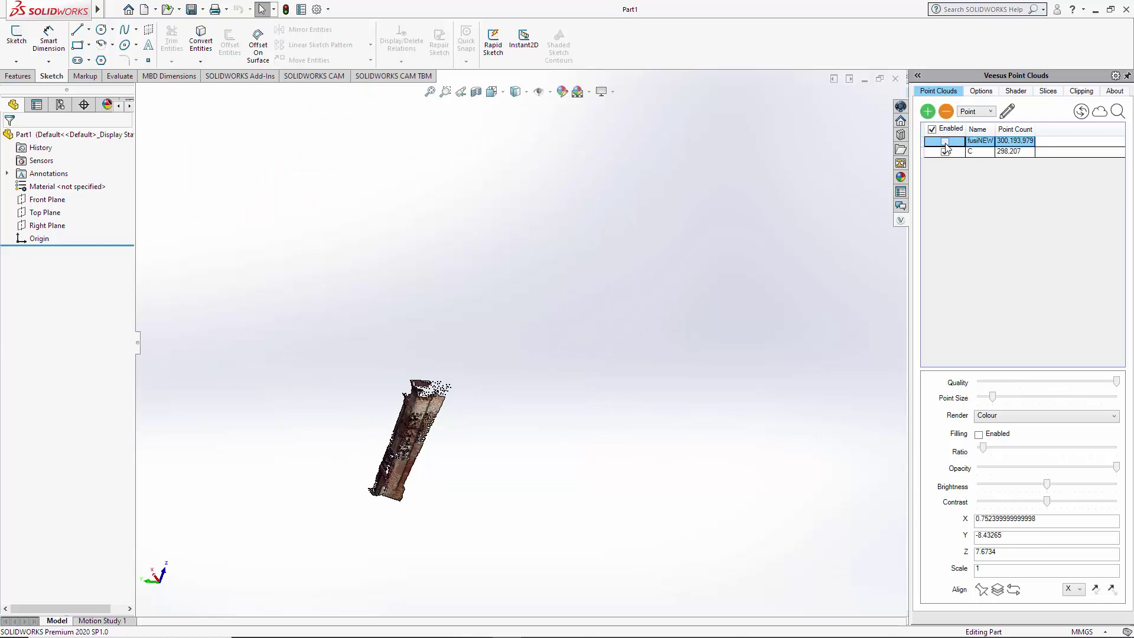
pyautogui.click(945, 143)
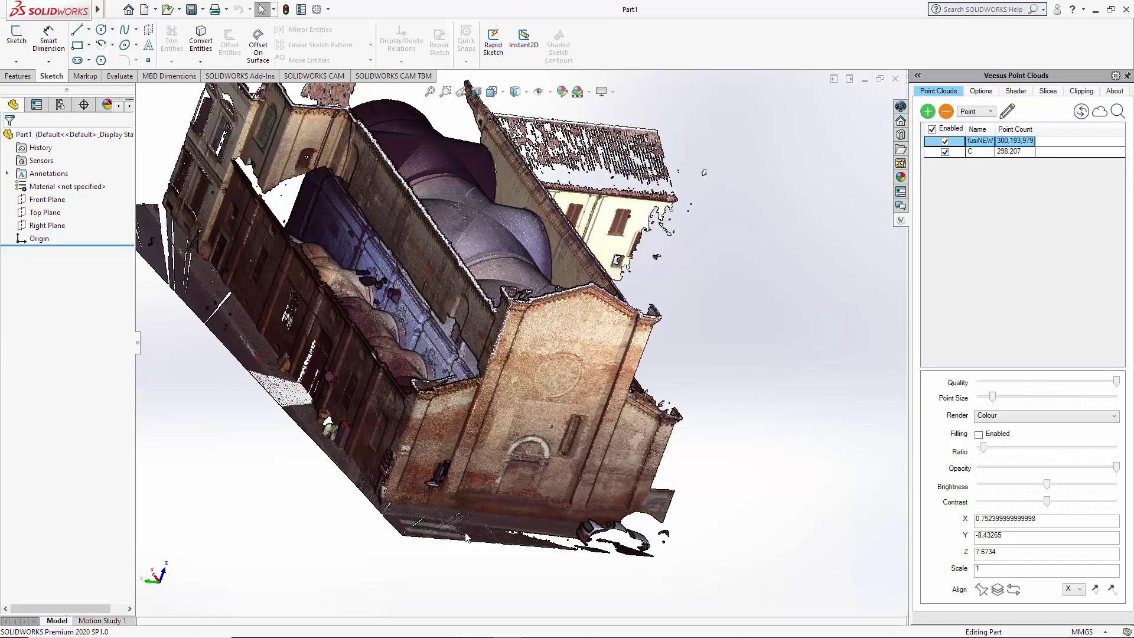
pyautogui.click(1082, 90)
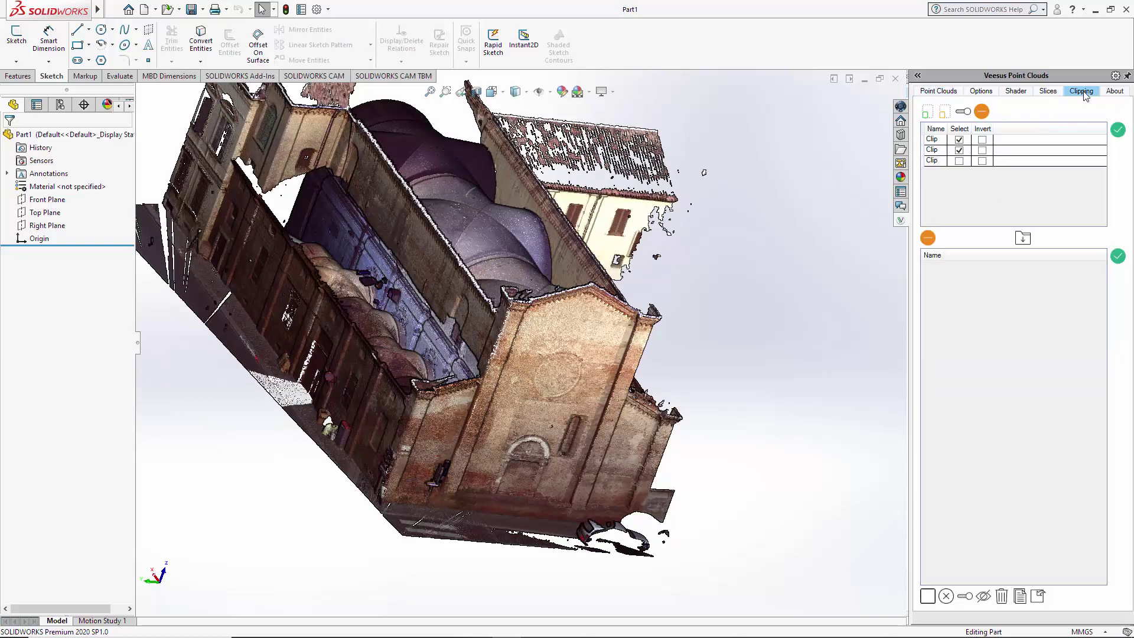